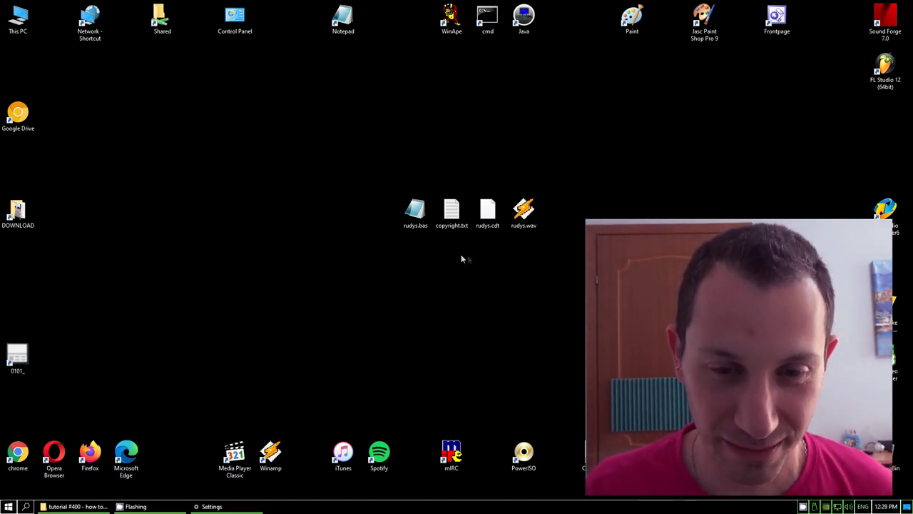
Open rudys.bas from the desktop and copy its entire BASIC listing to the clipboard.
{"action": "double_click", "coordinate": [417, 227]}
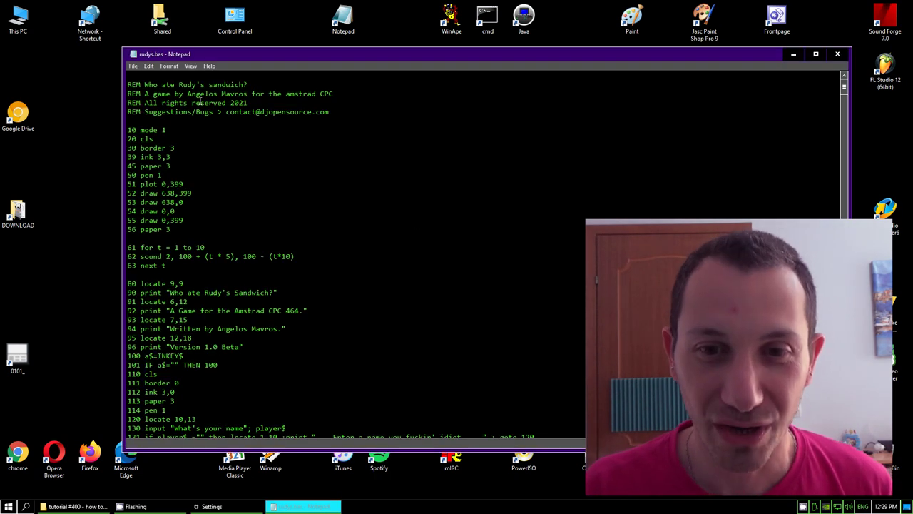
{"action": "left_click", "coordinate": [149, 66]}
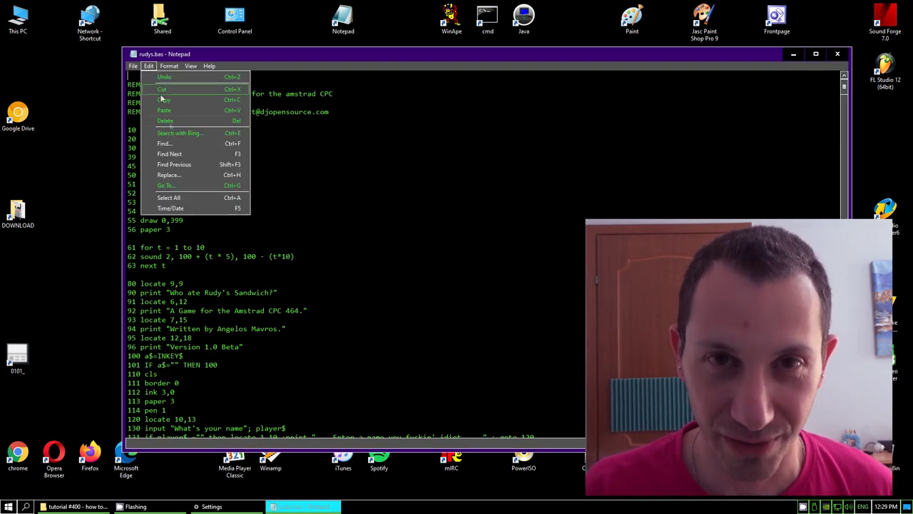
{"action": "left_click", "coordinate": [182, 201]}
{"action": "left_click", "coordinate": [148, 66]}
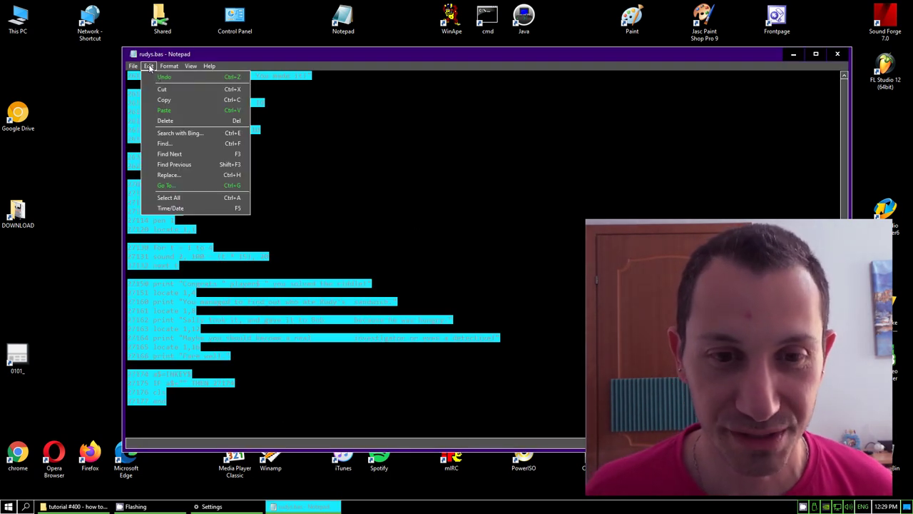
{"action": "left_click", "coordinate": [171, 106]}
Open lettercount.com in Chrome and paste the copied listing into the online character counter.
{"action": "double_click", "coordinate": [18, 451]}
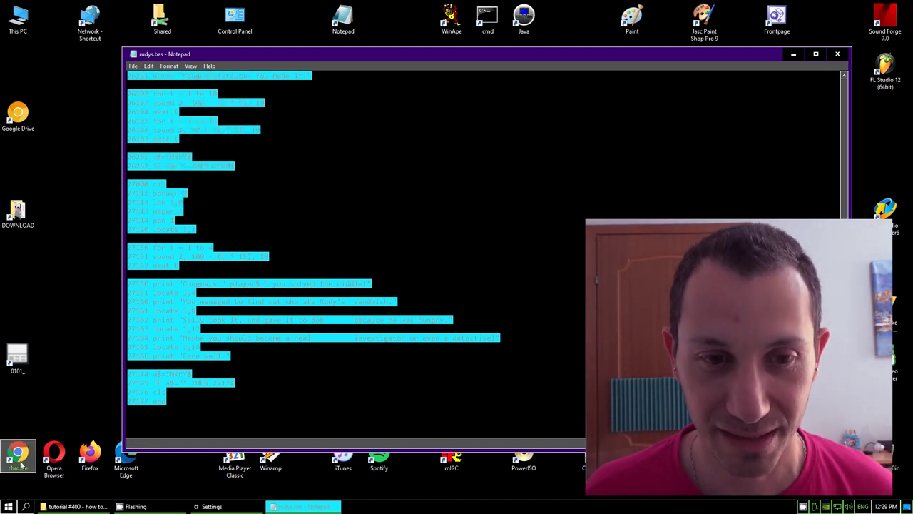
{"action": "type", "text": "letter"}
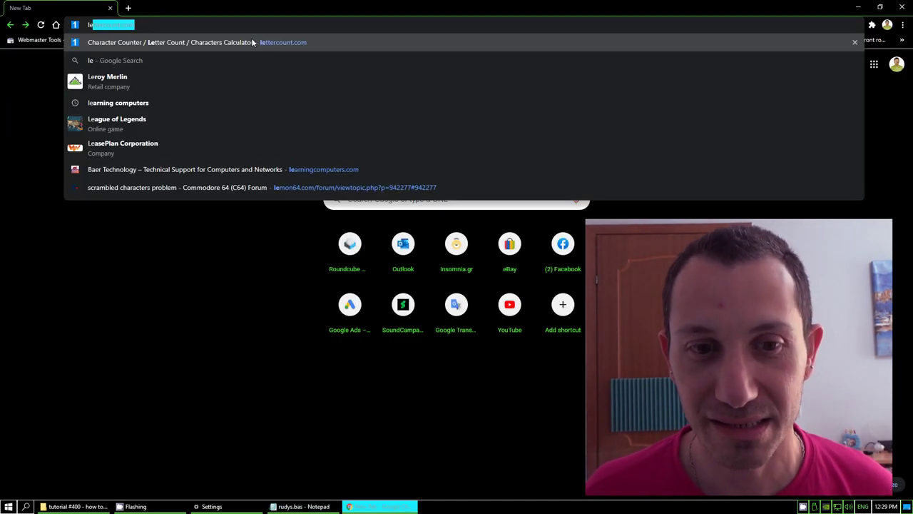
{"action": "left_click", "coordinate": [251, 43]}
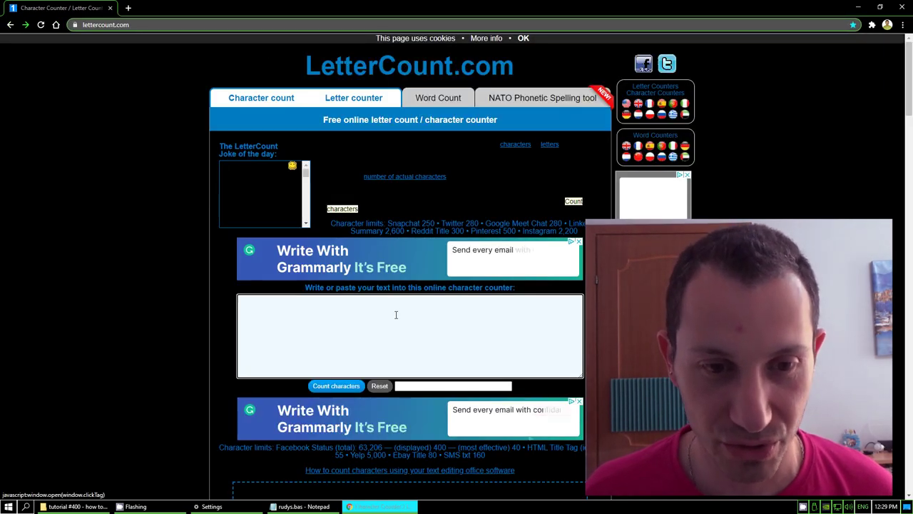
{"action": "right_click", "coordinate": [396, 315]}
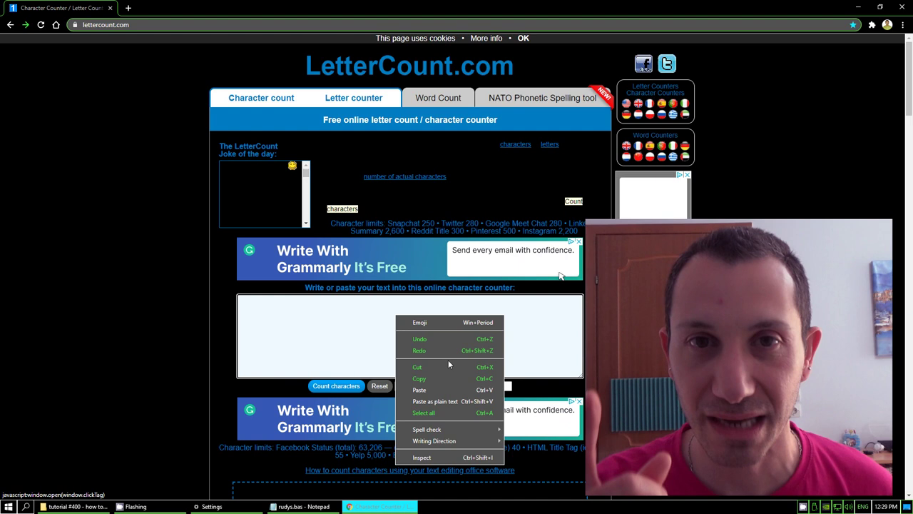
{"action": "left_click", "coordinate": [419, 389]}
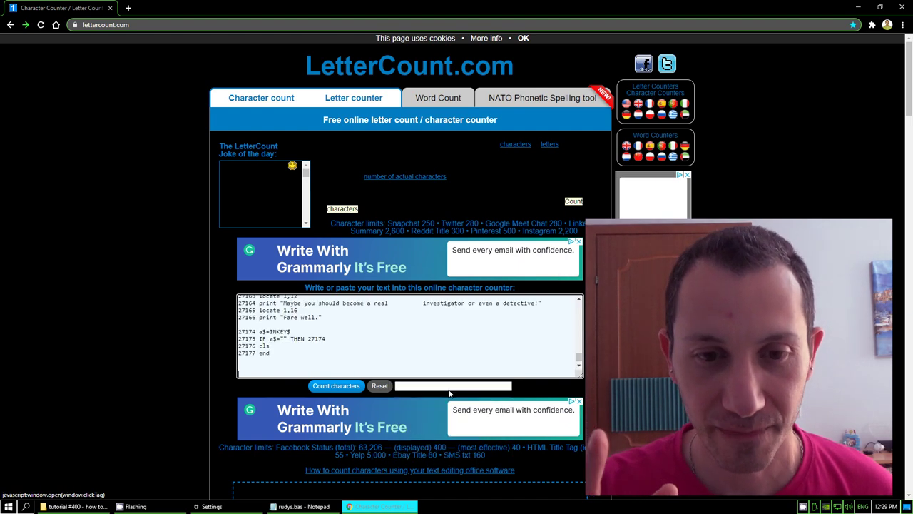
Count the characters in the pasted listing and highlight the resulting figure.
{"action": "left_click", "coordinate": [328, 369]}
{"action": "scroll", "coordinate": [328, 368], "scroll_direction": "up", "scroll_amount": 1}
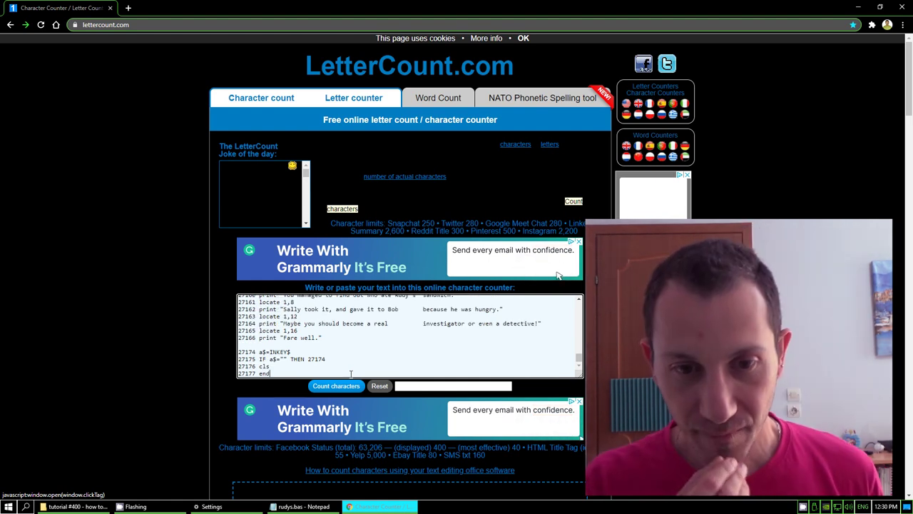
{"action": "left_click", "coordinate": [346, 387]}
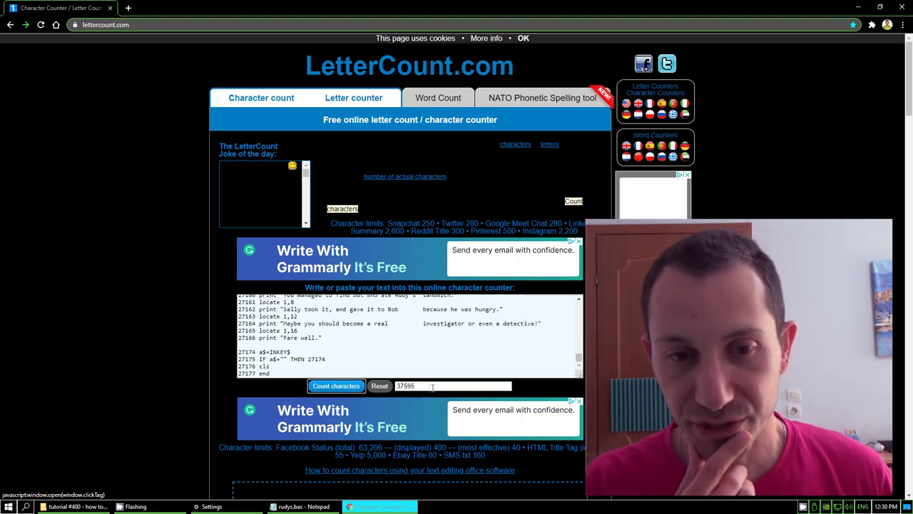
{"action": "left_click_drag", "start_coordinate": [421, 386], "coordinate": [384, 389]}
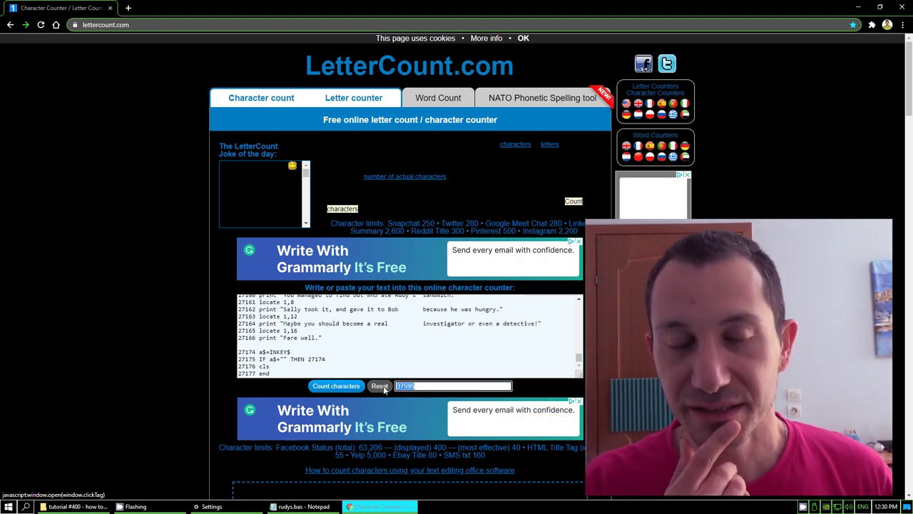
{"action": "left_click", "coordinate": [423, 387]}
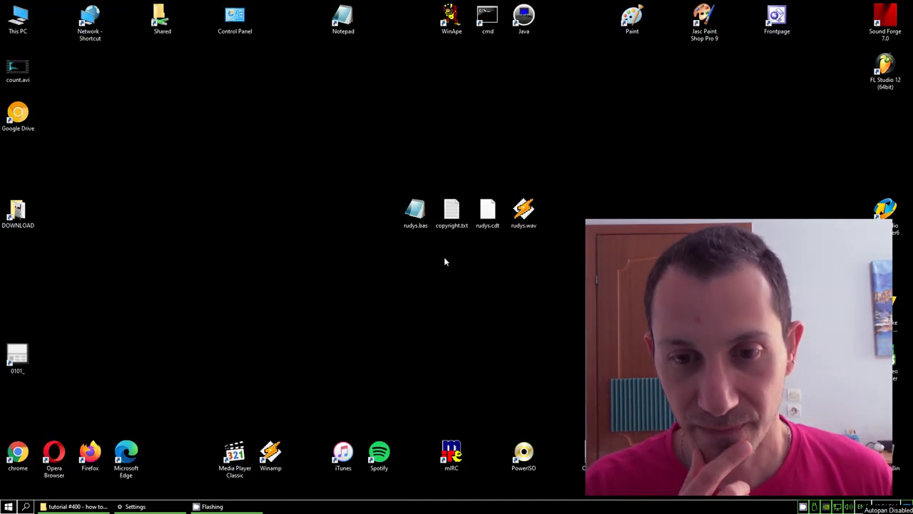
Check the size in bytes of rudys.bas in its file properties, then close them.
{"action": "left_click", "coordinate": [417, 213]}
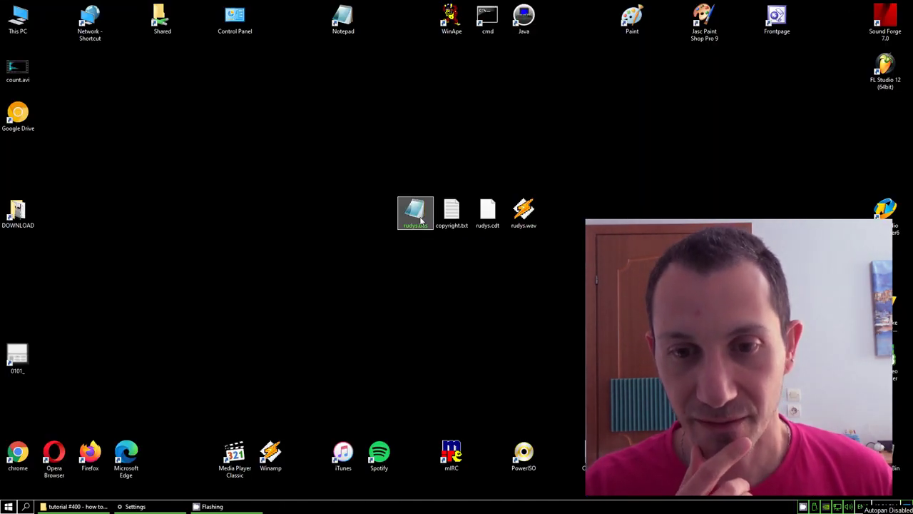
{"action": "right_click", "coordinate": [419, 215]}
{"action": "left_click", "coordinate": [483, 416]}
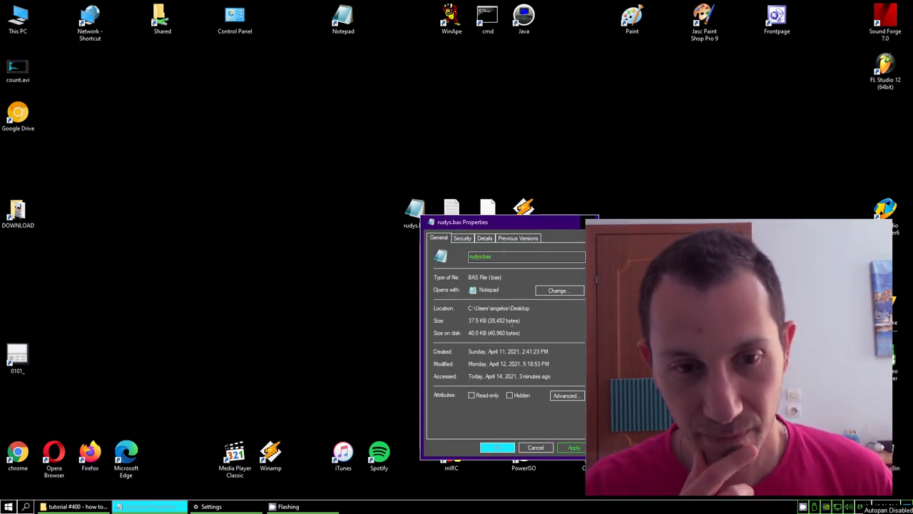
{"action": "left_click_drag", "start_coordinate": [520, 321], "coordinate": [498, 321]}
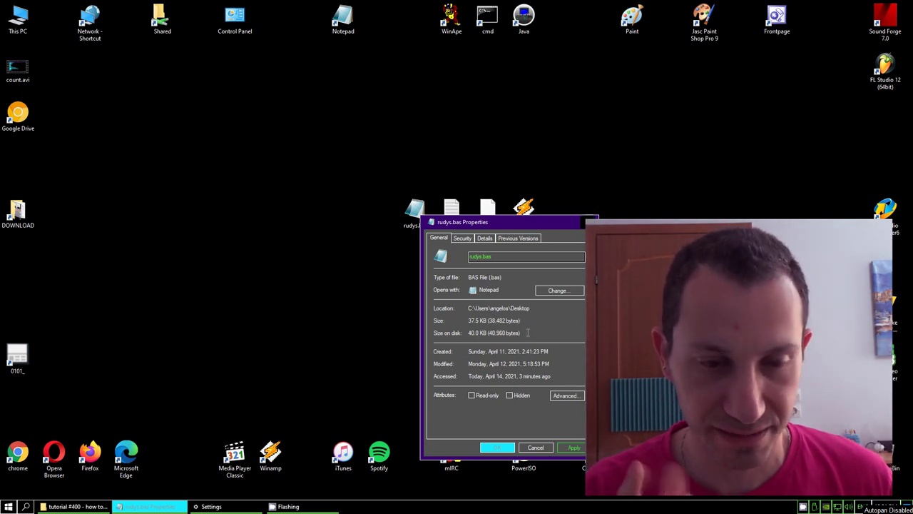
{"action": "key", "text": "Return"}
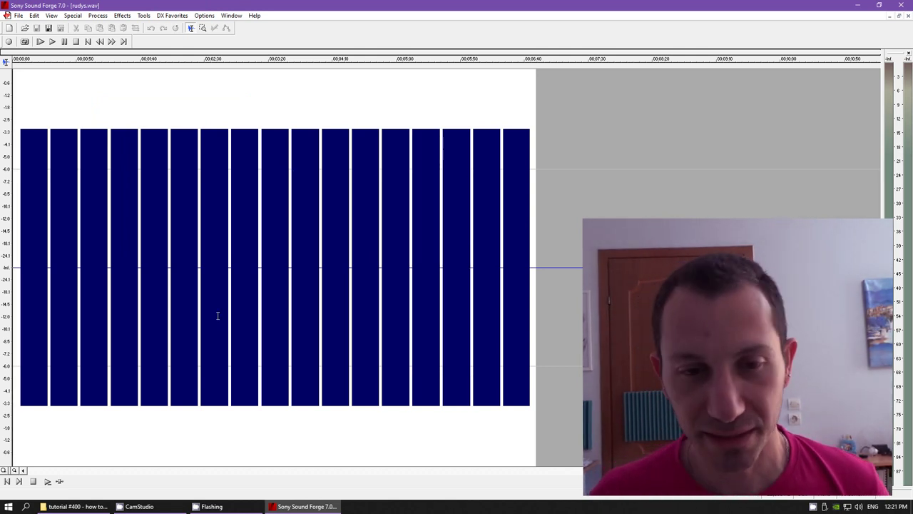
Examine the individual pulses of the rudys.wav waveform in the sixth data block, around 00:02:13.
{"action": "left_click", "coordinate": [184, 295]}
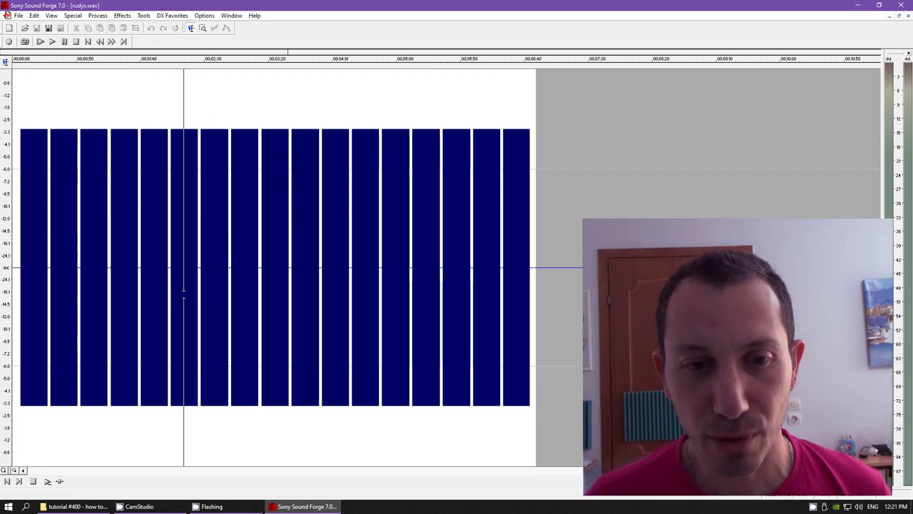
{"action": "key", "text": "Home"}
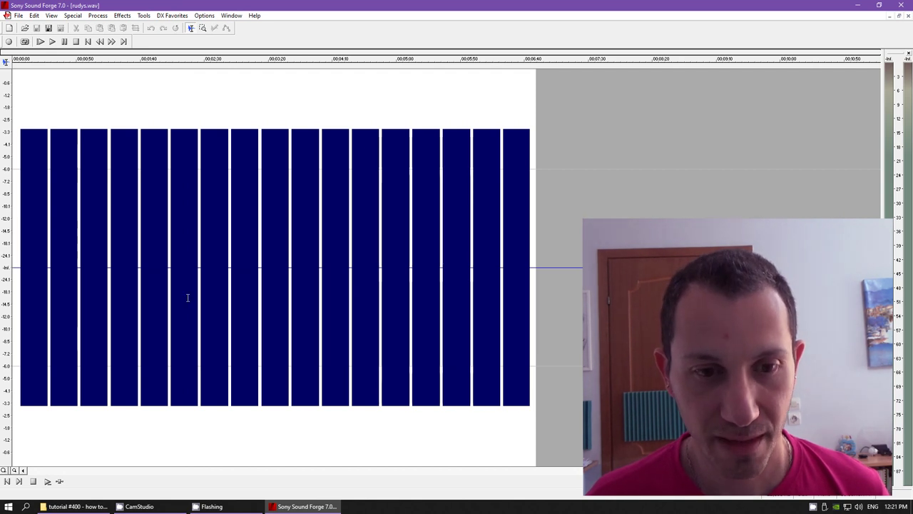
{"action": "left_click", "coordinate": [185, 296]}
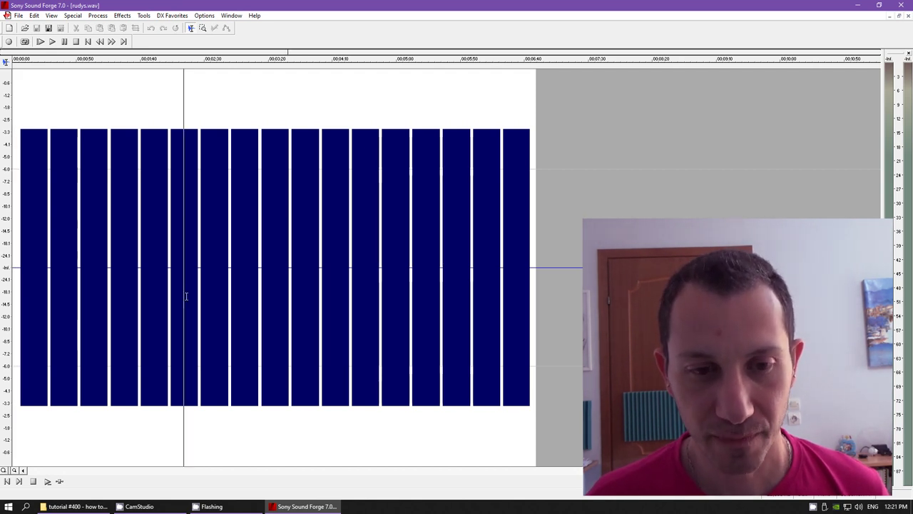
{"action": "scroll", "coordinate": [193, 297], "scroll_direction": "up", "scroll_amount": 6}
{"action": "scroll", "coordinate": [438, 273], "scroll_direction": "up", "scroll_amount": 8}
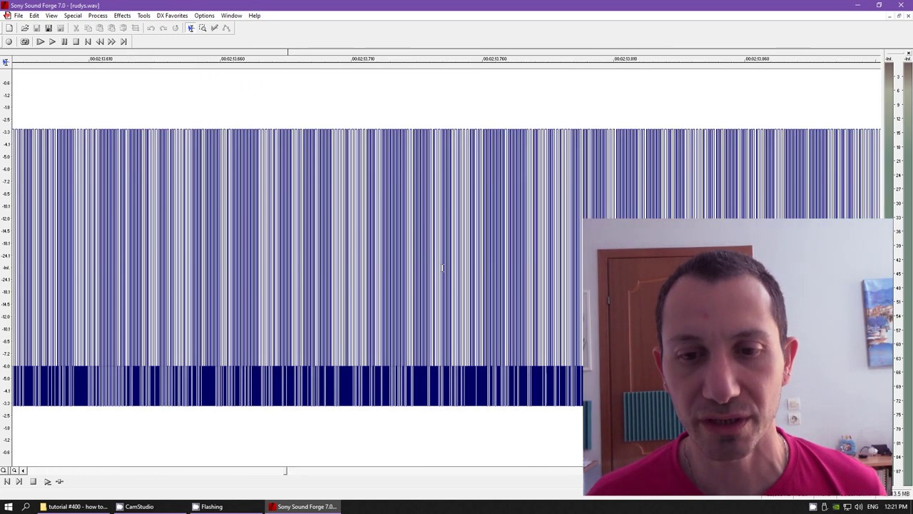
{"action": "scroll", "coordinate": [443, 267], "scroll_direction": "up", "scroll_amount": 3}
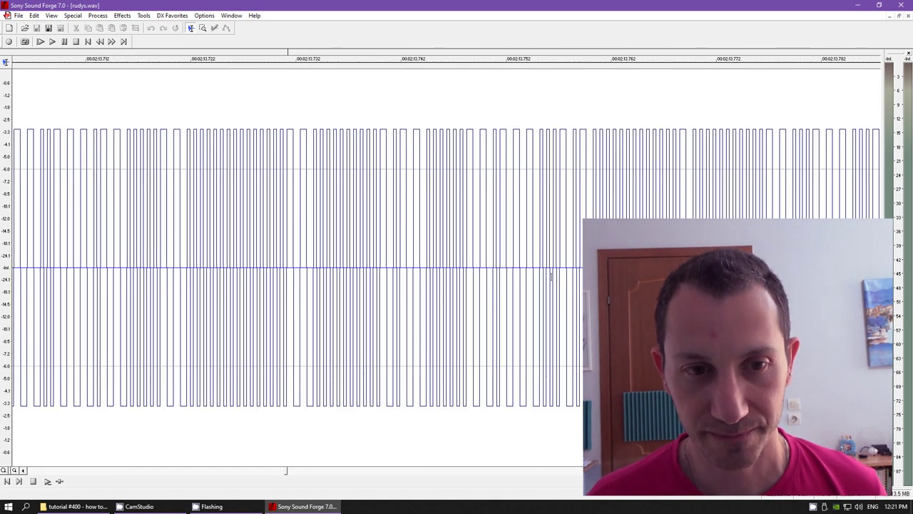
Select a stretch of about 10 ms of the pulses near 00:02:13.75 to measure it against the data.
{"action": "left_click", "coordinate": [446, 270]}
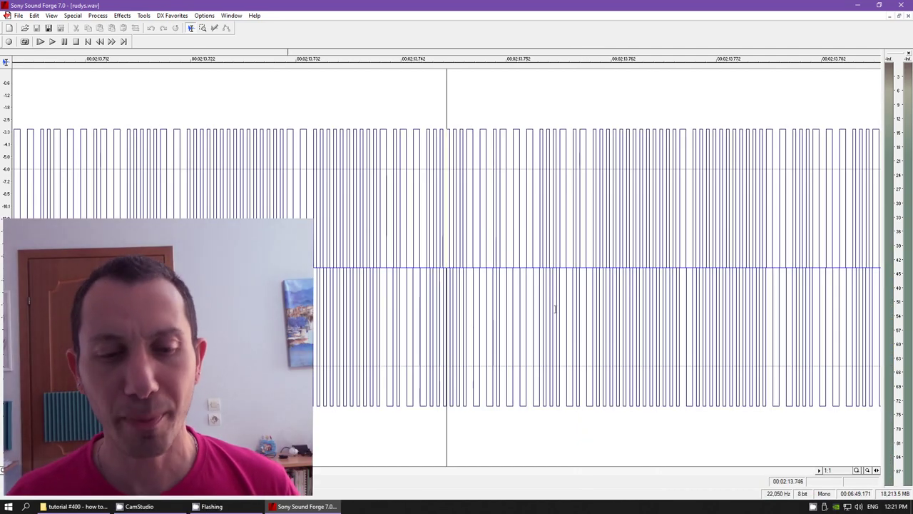
{"action": "left_click", "coordinate": [555, 308]}
{"action": "left_click_drag", "start_coordinate": [554, 308], "coordinate": [442, 319]}
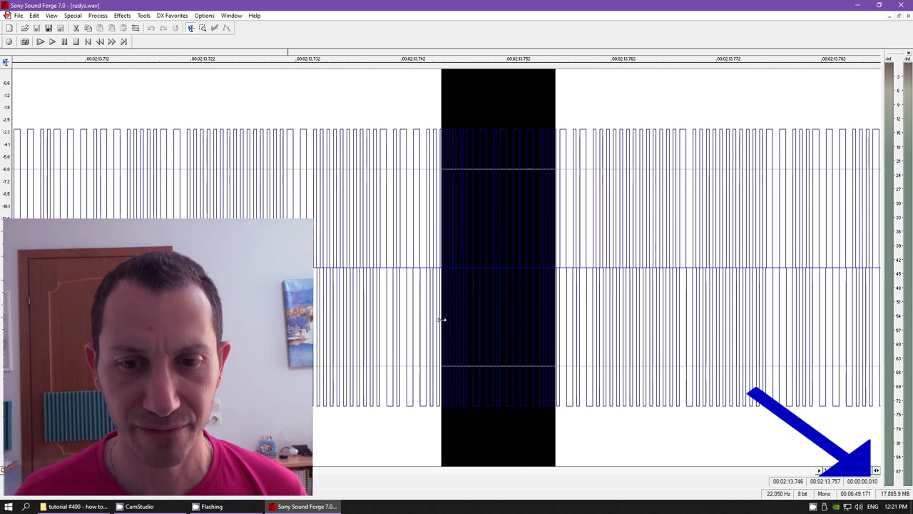
{"action": "scroll", "coordinate": [499, 312], "scroll_direction": "up", "scroll_amount": 2}
{"action": "left_click_drag", "start_coordinate": [625, 289], "coordinate": [305, 310]}
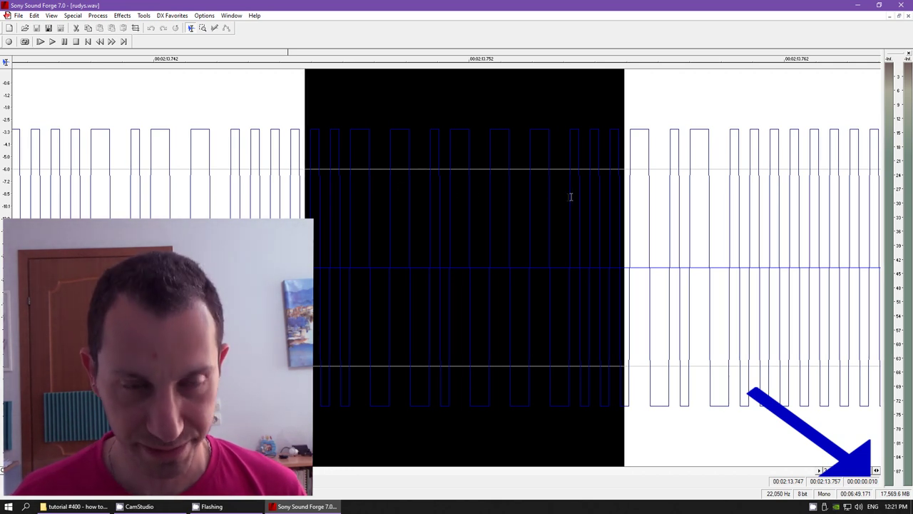
Select a stretch of about 100 ms of the waveform around 00:05:25.08 to examine its pulses.
{"action": "scroll", "coordinate": [571, 235], "scroll_direction": "down", "scroll_amount": 6}
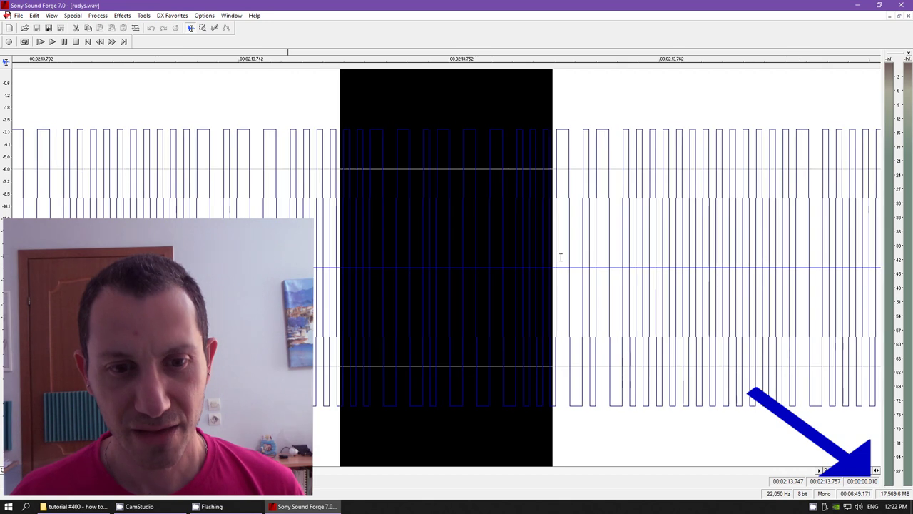
{"action": "scroll", "coordinate": [541, 255], "scroll_direction": "down", "scroll_amount": 8}
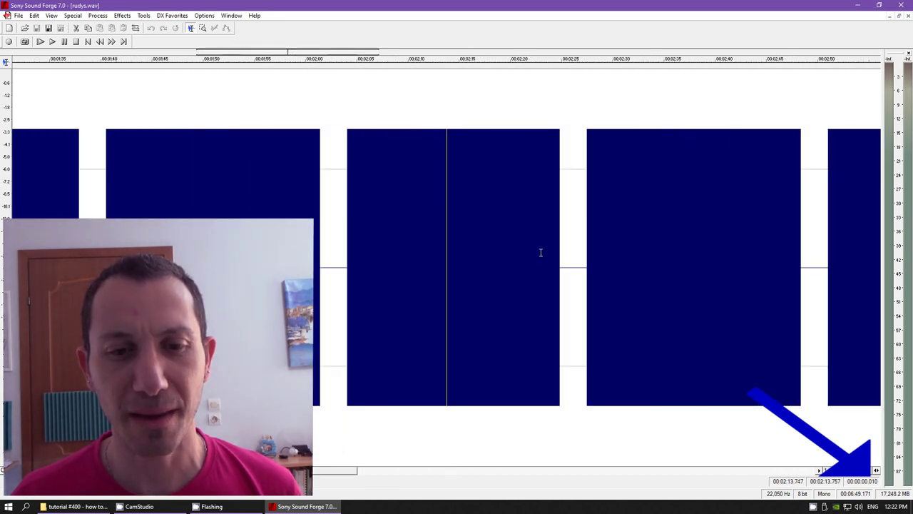
{"action": "scroll", "coordinate": [593, 255], "scroll_direction": "down", "scroll_amount": 2}
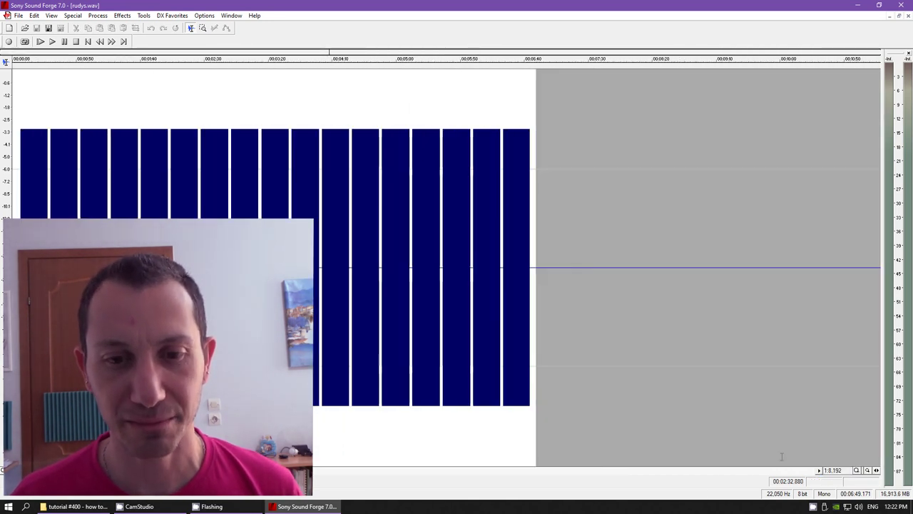
{"action": "scroll", "coordinate": [443, 321], "scroll_direction": "up", "scroll_amount": 1}
{"action": "scroll", "coordinate": [440, 312], "scroll_direction": "up", "scroll_amount": 4}
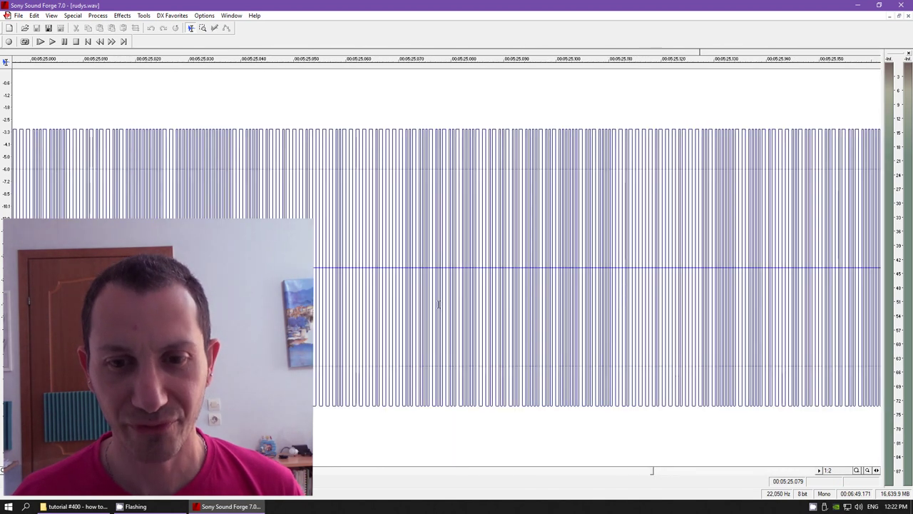
{"action": "left_click_drag", "start_coordinate": [730, 304], "coordinate": [204, 301]}
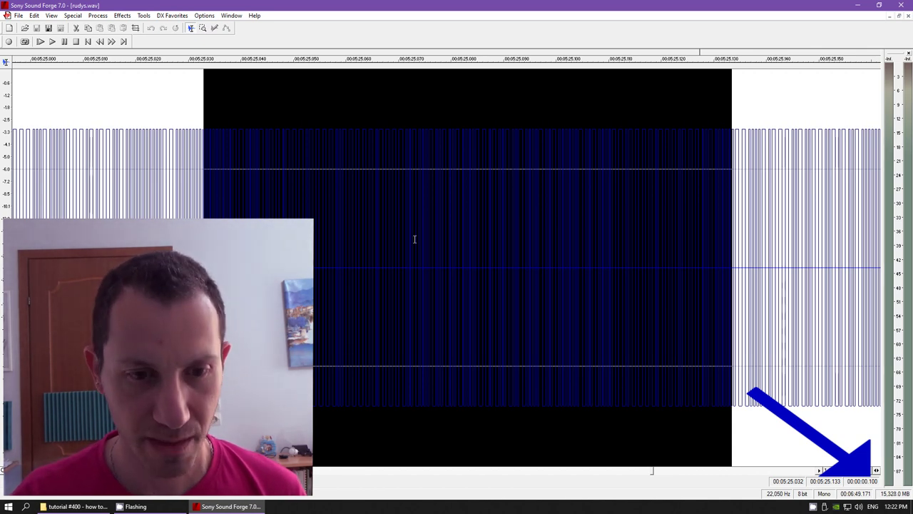
Select the whole thirteenth data block of the waveform, starting at about 00:04:49, to measure its duration.
{"action": "scroll", "coordinate": [421, 228], "scroll_direction": "down", "scroll_amount": 15}
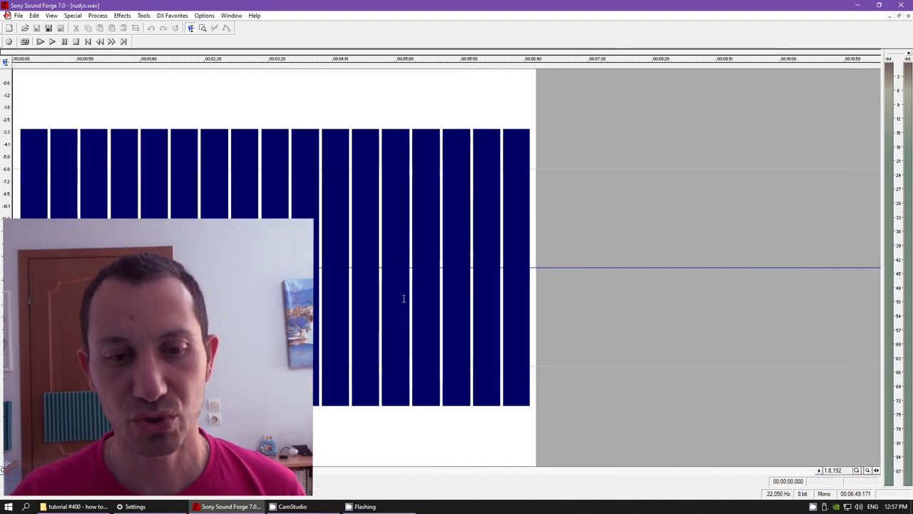
{"action": "left_click", "coordinate": [383, 296]}
{"action": "left_click_drag", "start_coordinate": [383, 295], "coordinate": [409, 294]}
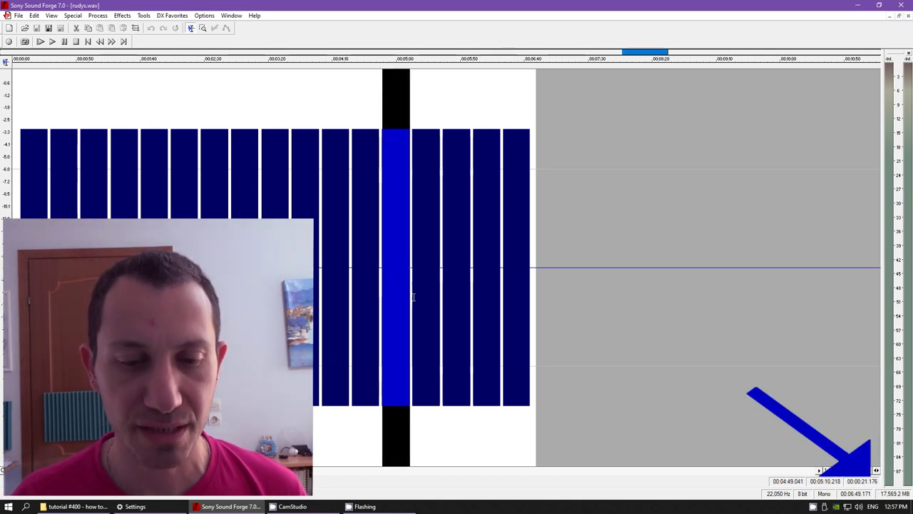
Select the whole tenth data block, from about 00:03:38 to 00:03:59, to measure its duration more closely.
{"action": "left_click", "coordinate": [408, 294]}
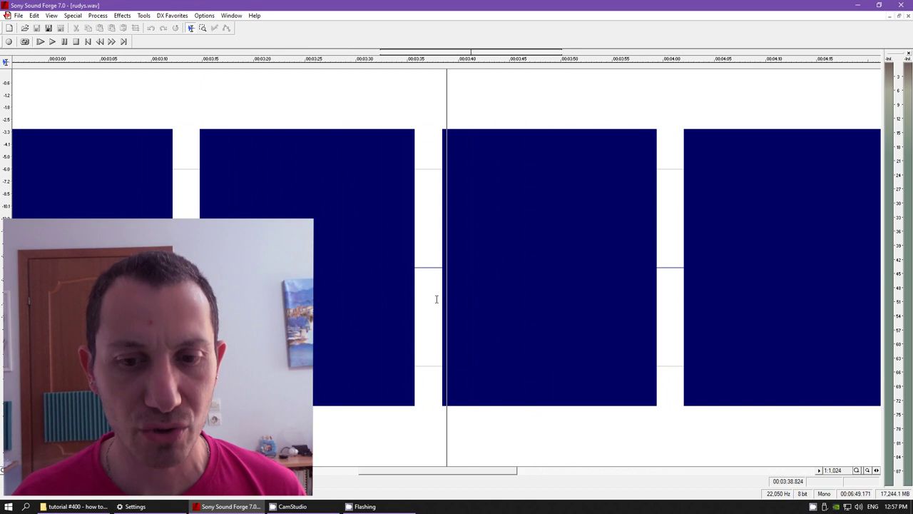
{"action": "left_click", "coordinate": [442, 299]}
{"action": "left_click_drag", "start_coordinate": [443, 299], "coordinate": [658, 285]}
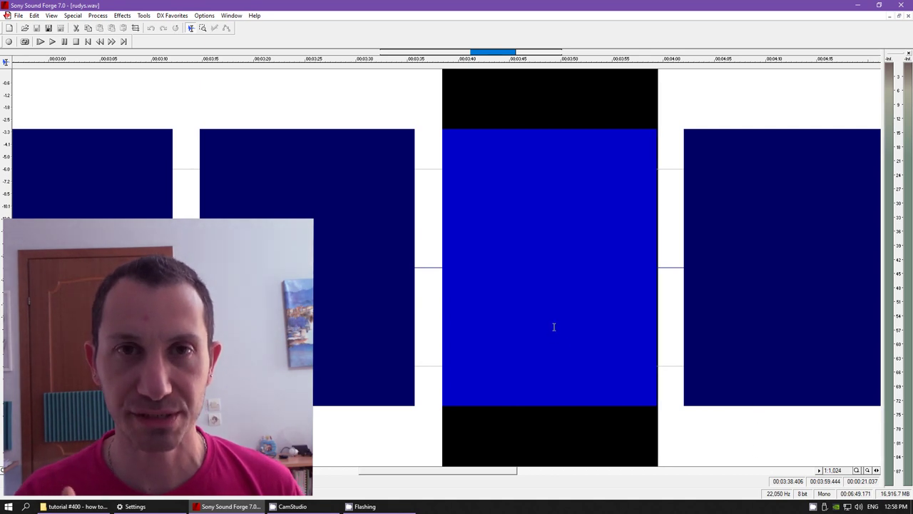
Examine the waveform closely around 00:04:52.9, inside the thirteenth data block, and return to the overview of all blocks.
{"action": "scroll", "coordinate": [554, 322], "scroll_direction": "down", "scroll_amount": 3}
{"action": "left_click", "coordinate": [698, 128]}
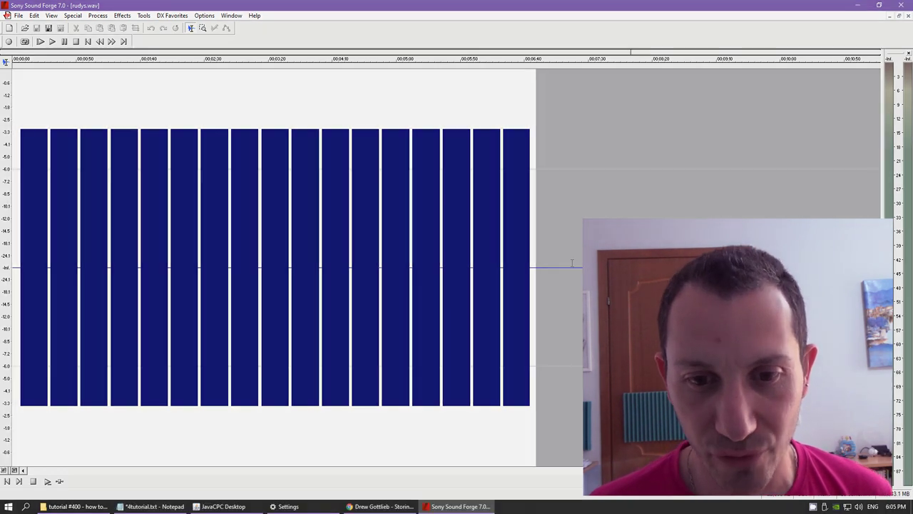
{"action": "scroll", "coordinate": [577, 260], "scroll_direction": "up", "scroll_amount": 3}
{"action": "scroll", "coordinate": [576, 260], "scroll_direction": "up", "scroll_amount": 6}
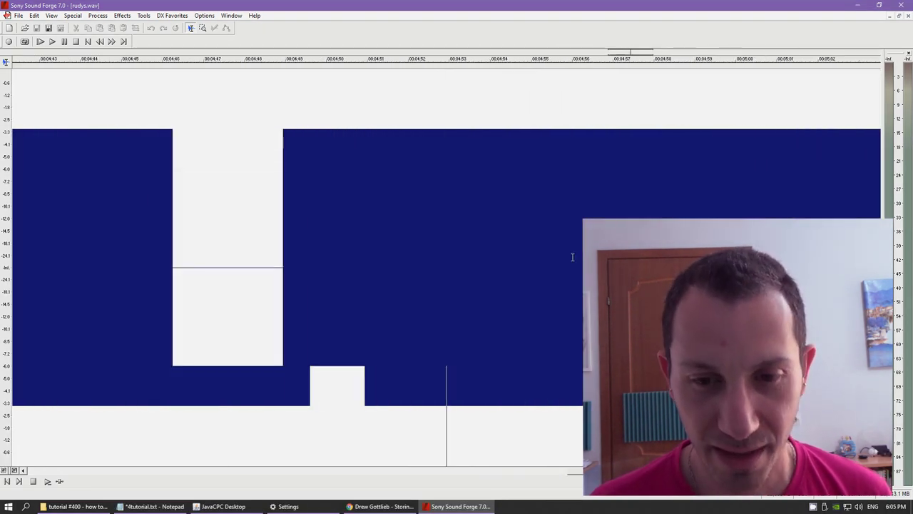
{"action": "scroll", "coordinate": [573, 257], "scroll_direction": "up", "scroll_amount": 6}
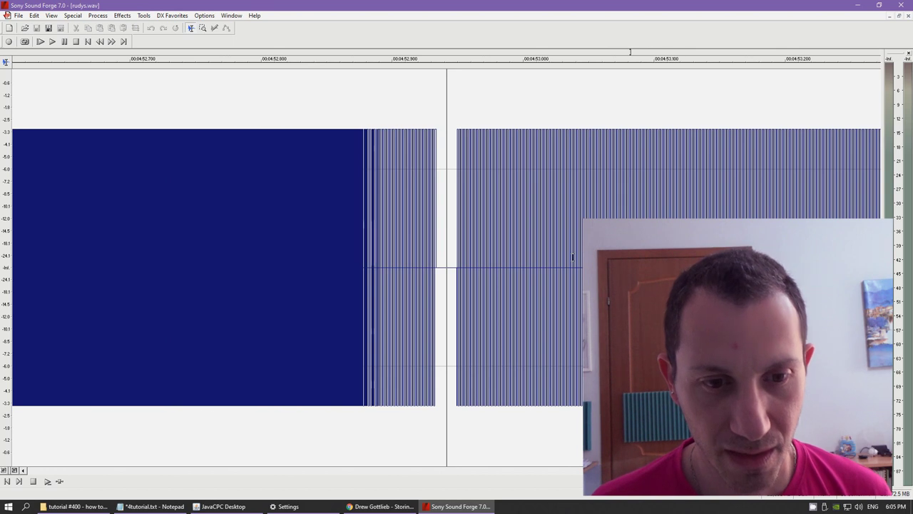
{"action": "scroll", "coordinate": [572, 256], "scroll_direction": "down", "scroll_amount": 2}
{"action": "scroll", "coordinate": [573, 257], "scroll_direction": "down", "scroll_amount": 8}
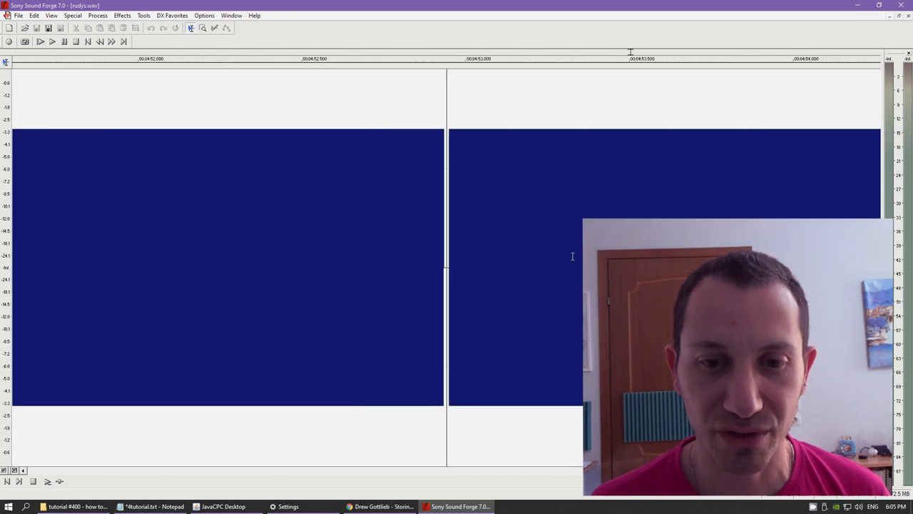
{"action": "scroll", "coordinate": [572, 256], "scroll_direction": "down", "scroll_amount": 3}
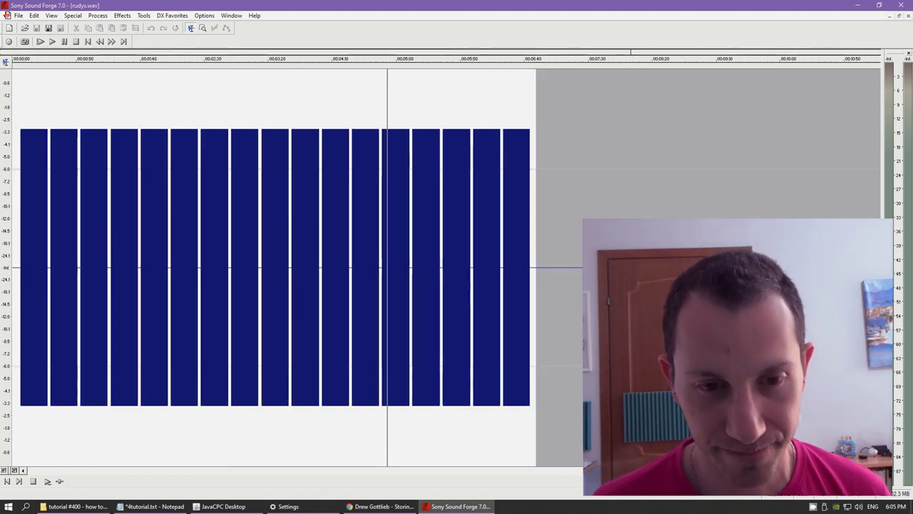
{"action": "left_click", "coordinate": [814, 507]}
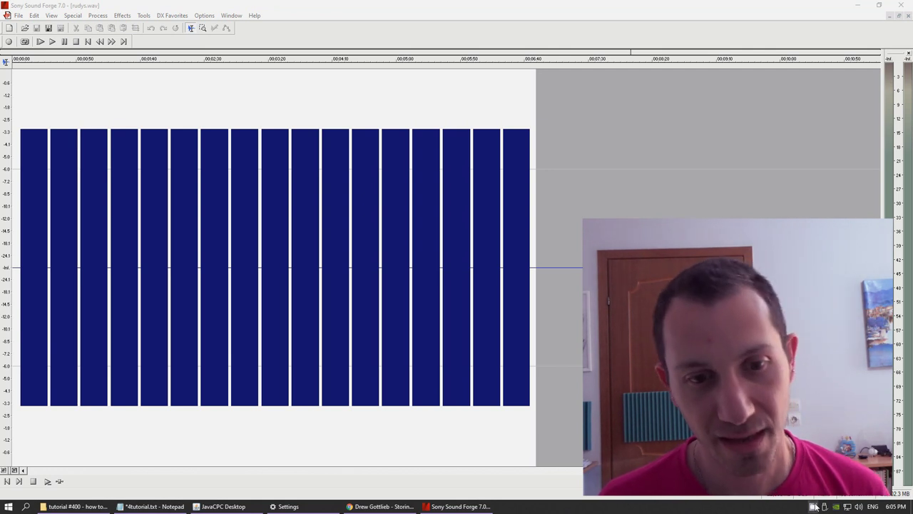
{"action": "key", "text": "alt+Tab"}
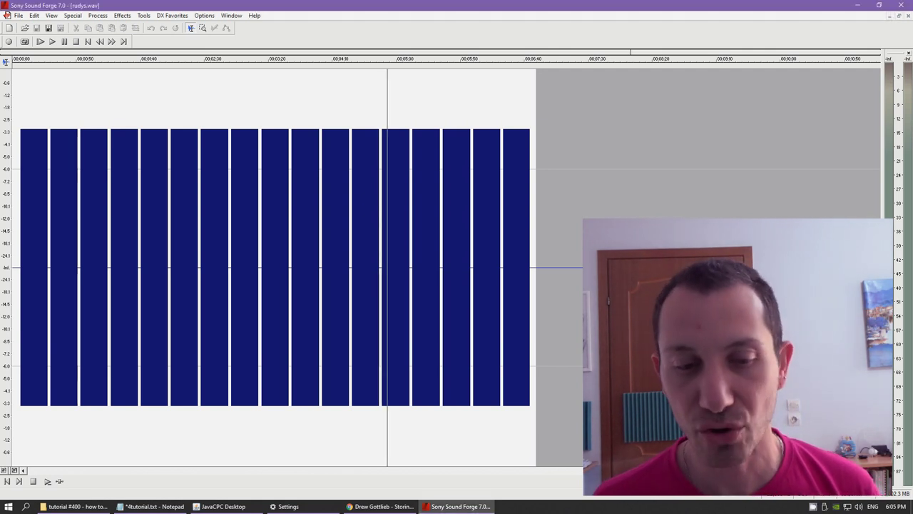
{"action": "left_click", "coordinate": [816, 506]}
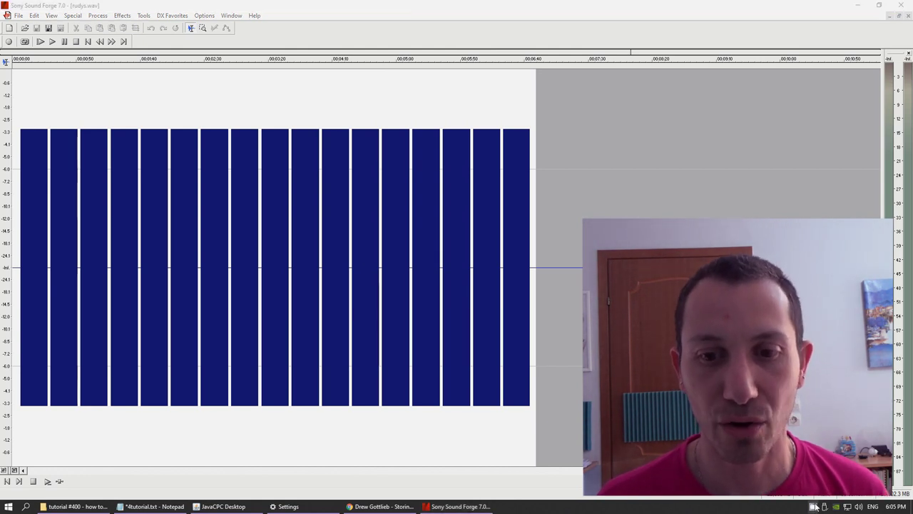
{"action": "left_click", "coordinate": [816, 506]}
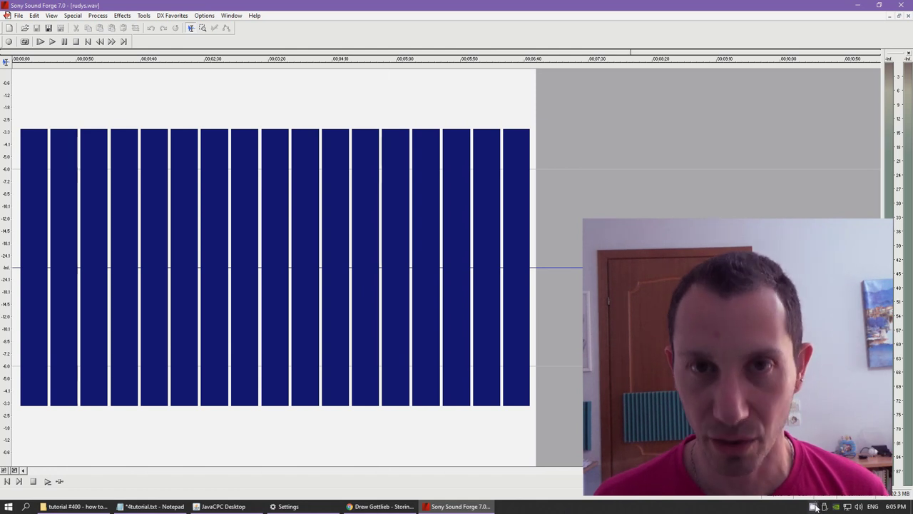
{"action": "left_click", "coordinate": [815, 506]}
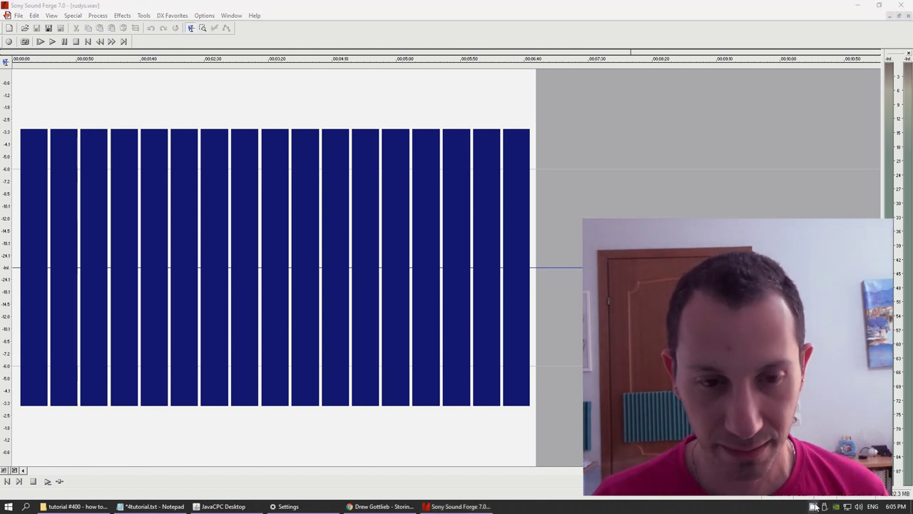
{"action": "left_click", "coordinate": [816, 506]}
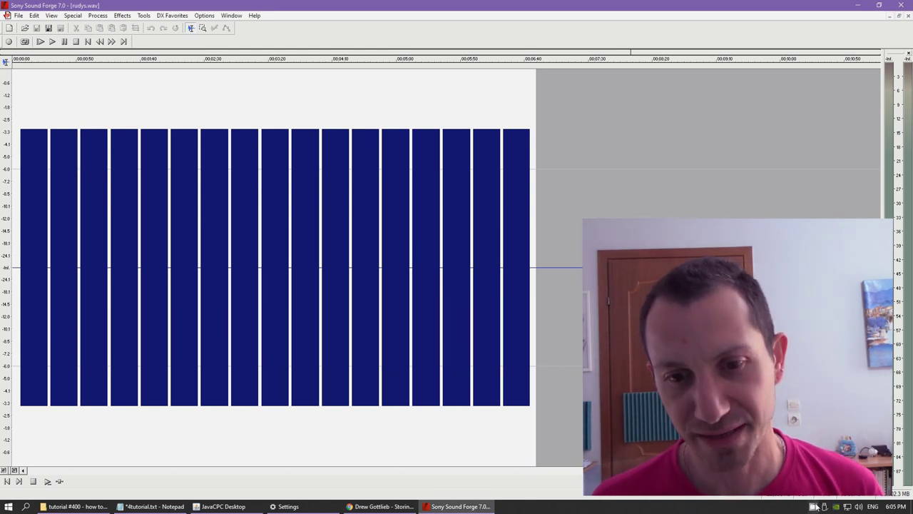
{"action": "left_click", "coordinate": [815, 506]}
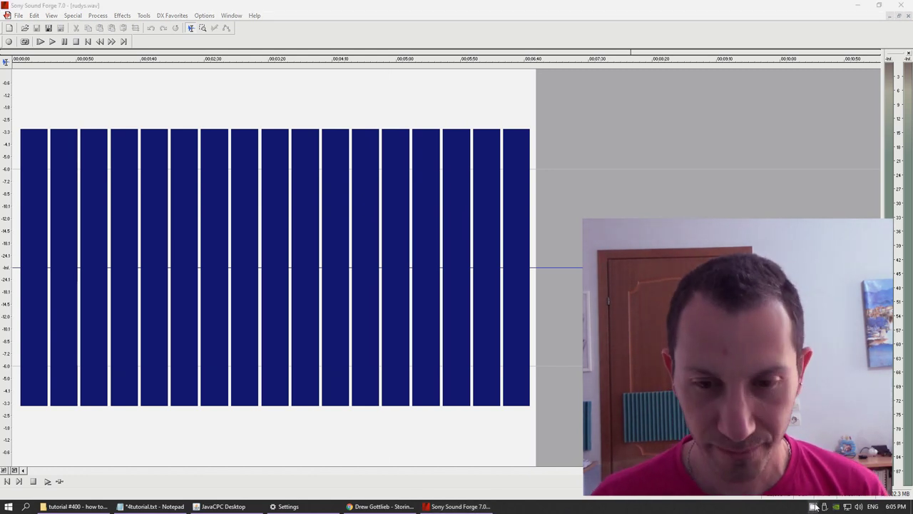
{"action": "left_click", "coordinate": [815, 503]}
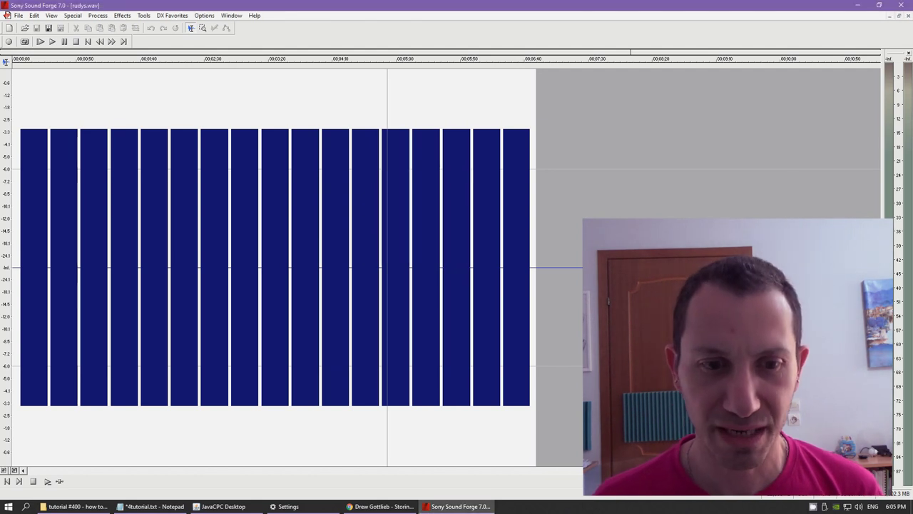